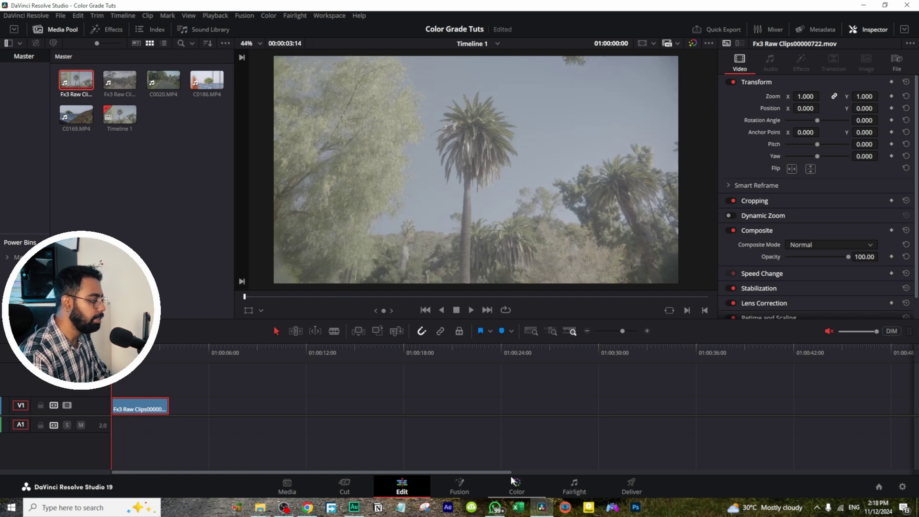
- On the Color page, add a parallel node beside node 01 and chain serial nodes after it, mixer at far right
click(515, 485)
key(alt+p)
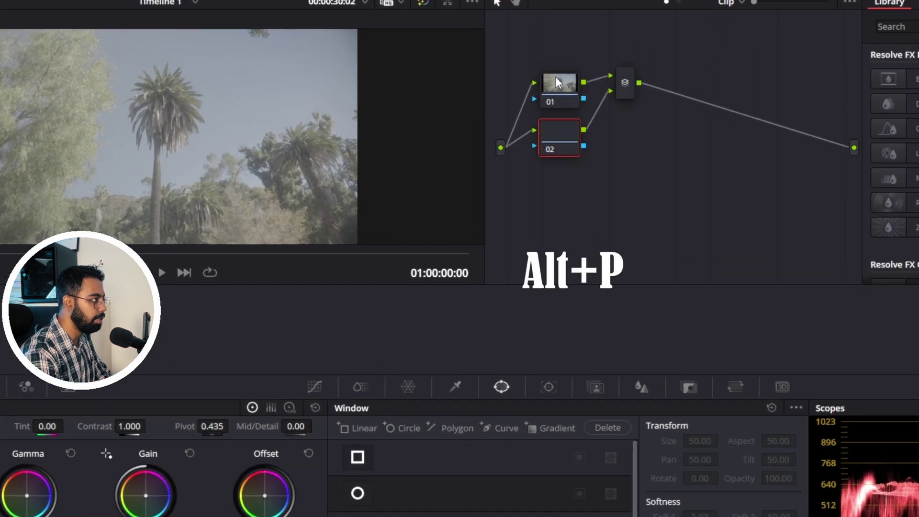
drag(625, 79, 857, 129)
click(577, 83)
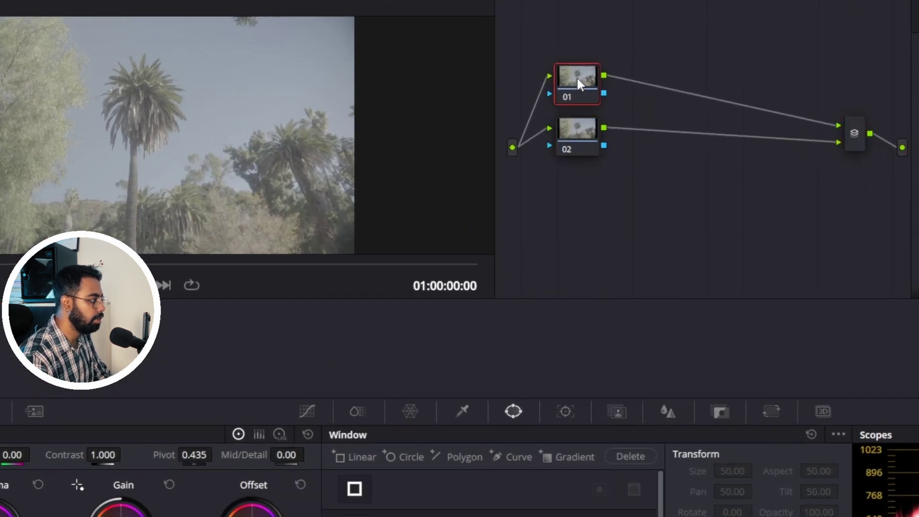
key(alt+s)
key(alt+s)
key(alt+s)
key(alt+s)
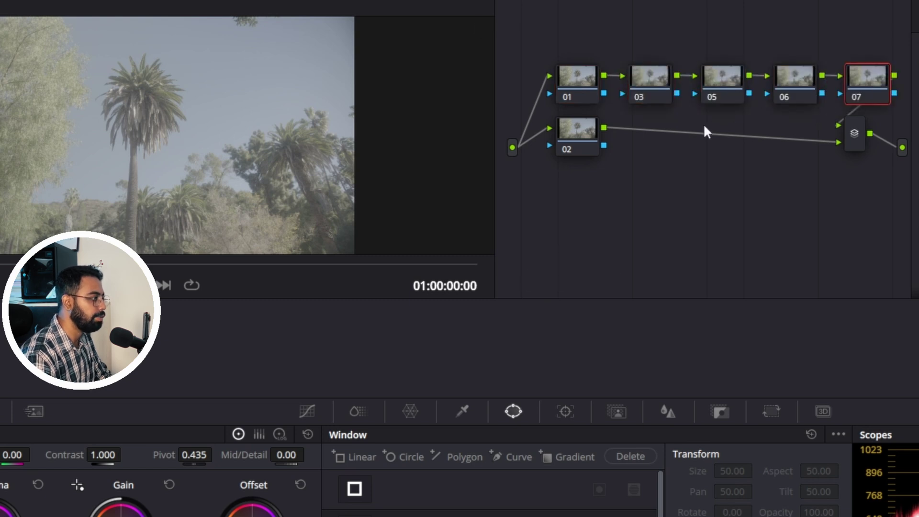
drag(574, 131, 601, 176)
click(854, 136)
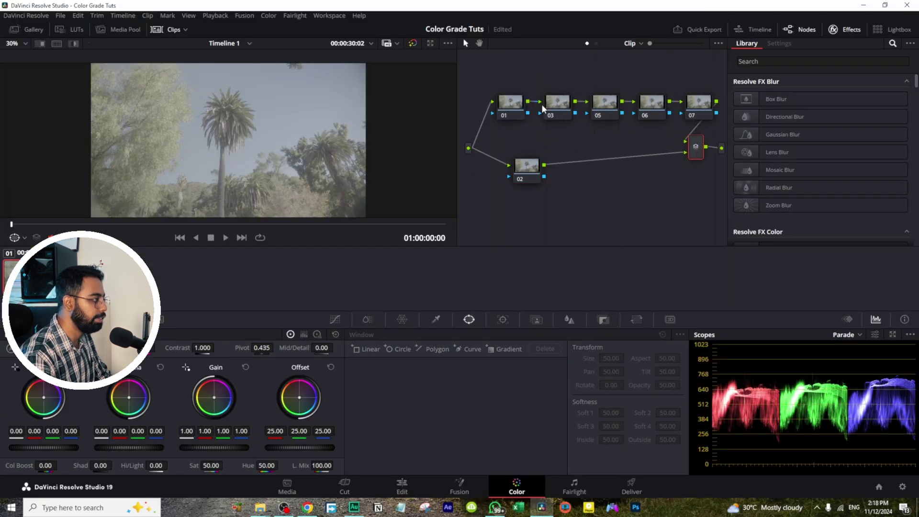
- Label nodes 01, 03 and 05 as SAT, Contast and Balance
right_click(514, 102)
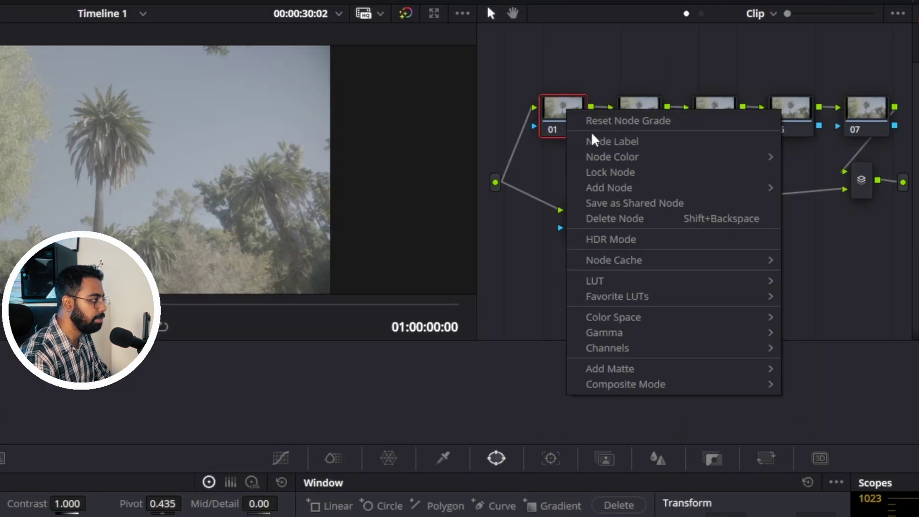
click(532, 117)
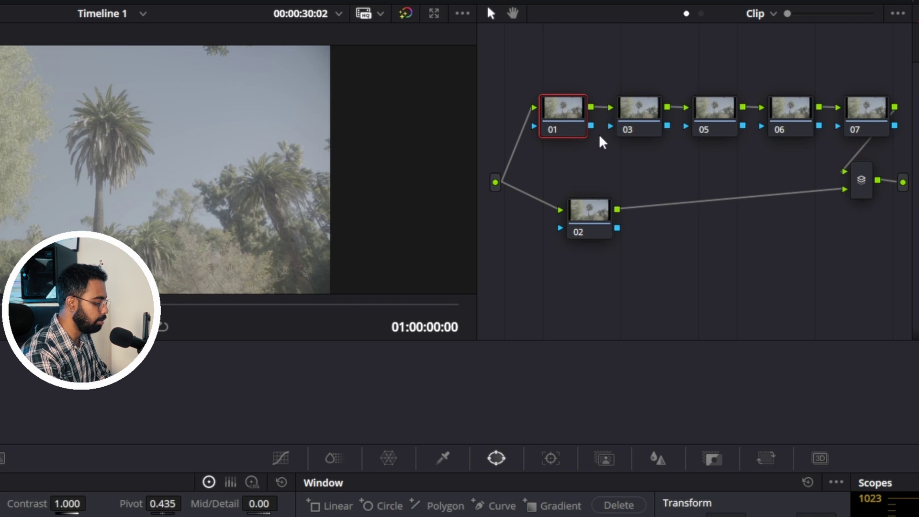
text(SAT)
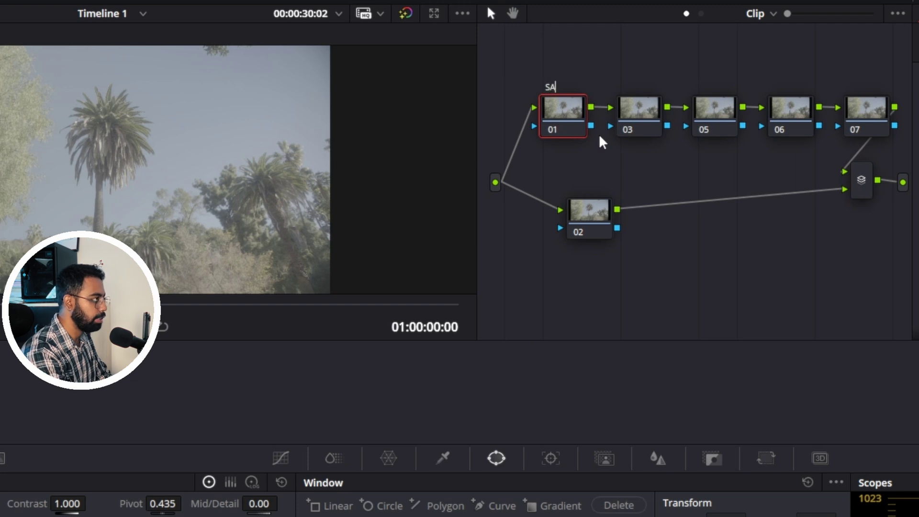
click(625, 114)
right_click(625, 117)
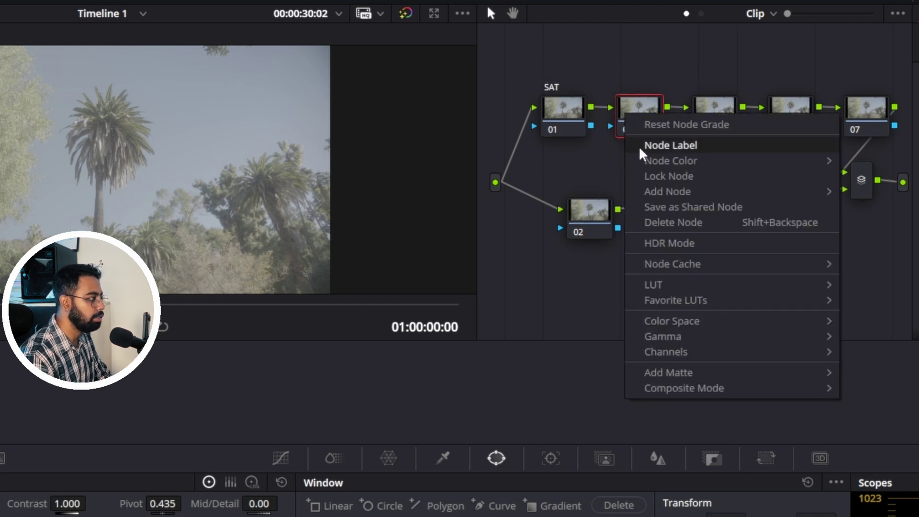
click(655, 149)
text(Con)
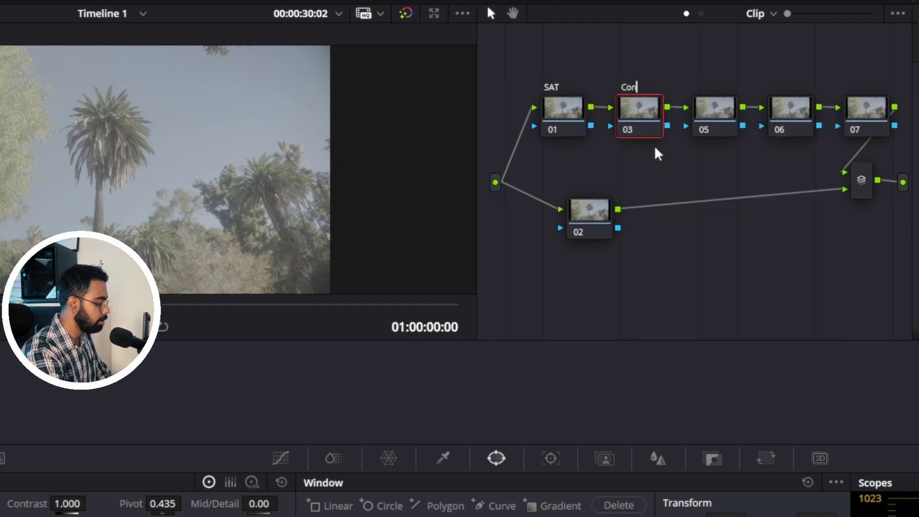
text(tast)
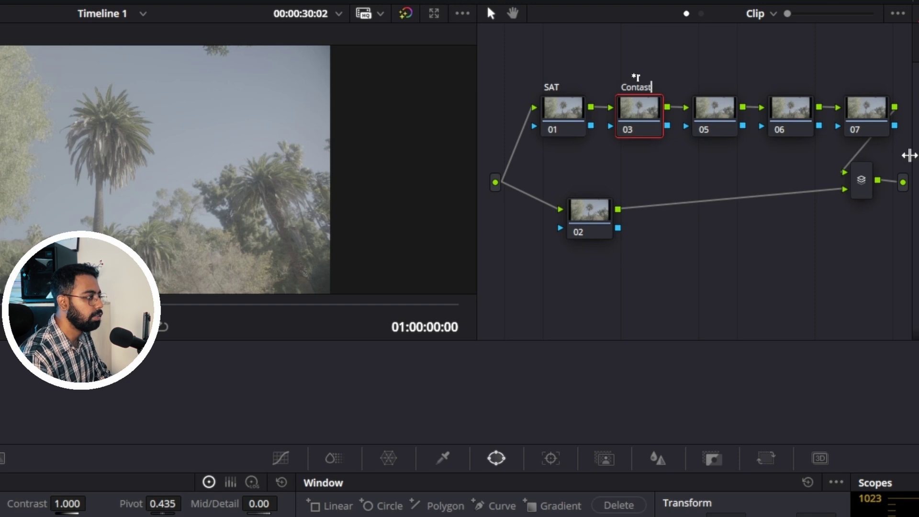
right_click(734, 129)
click(750, 155)
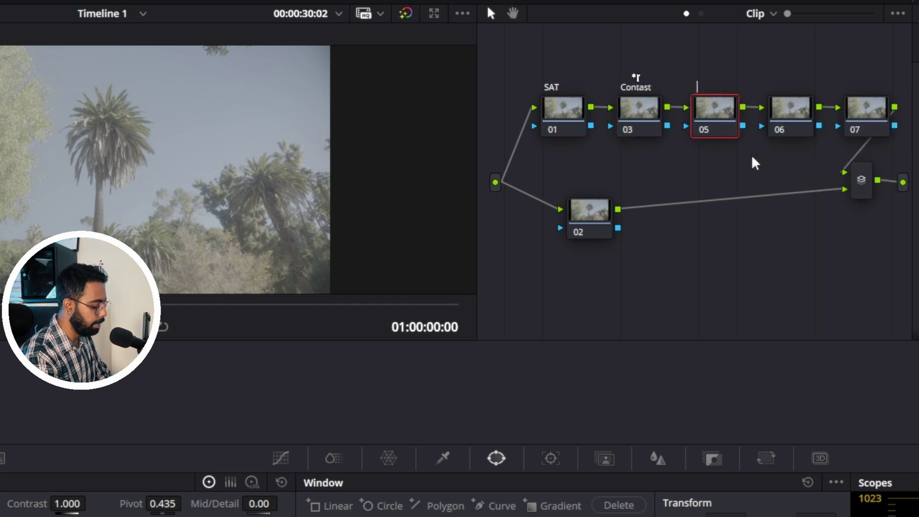
text(Balance)
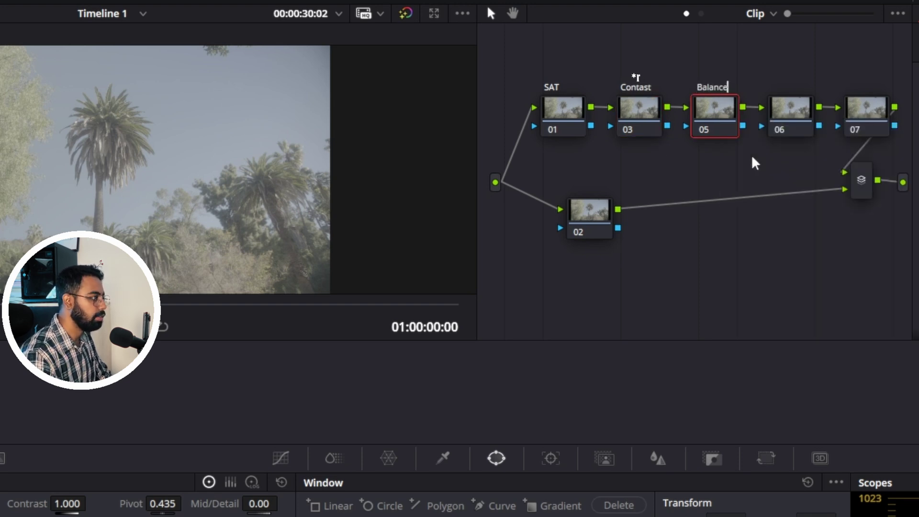
- Label nodes 06 and 07 as CST and Look
click(788, 107)
right_click(789, 107)
click(819, 140)
text(CST)
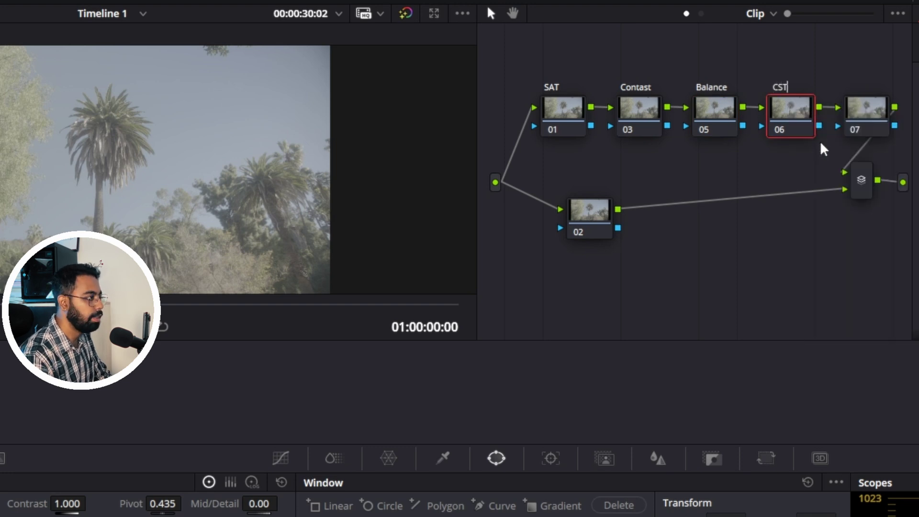
key(Return)
right_click(874, 124)
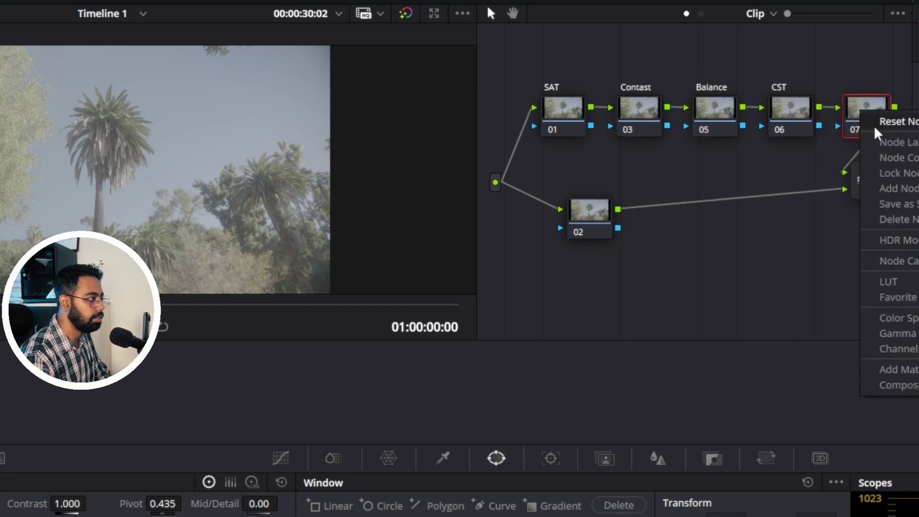
click(885, 140)
text(Look)
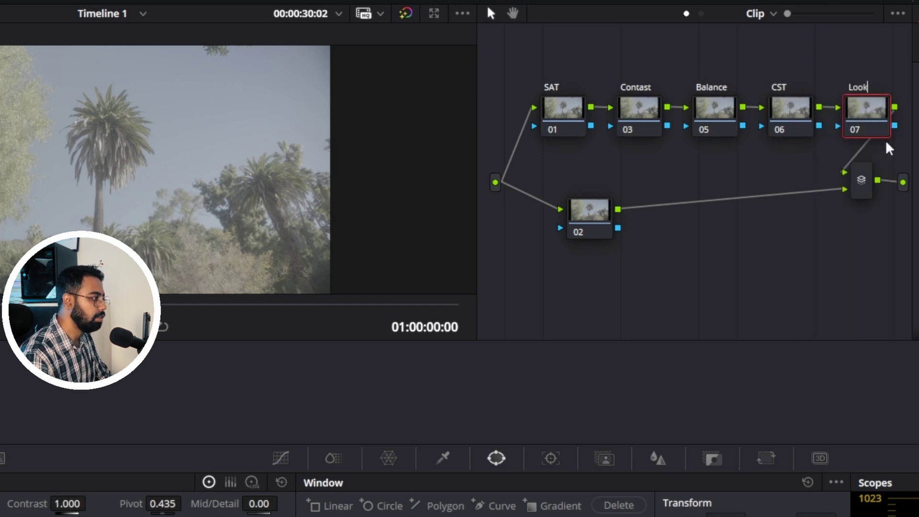
key(Return)
- Label parallel node 02 as SEC and nudge it slightly right
click(585, 215)
right_click(585, 215)
click(616, 247)
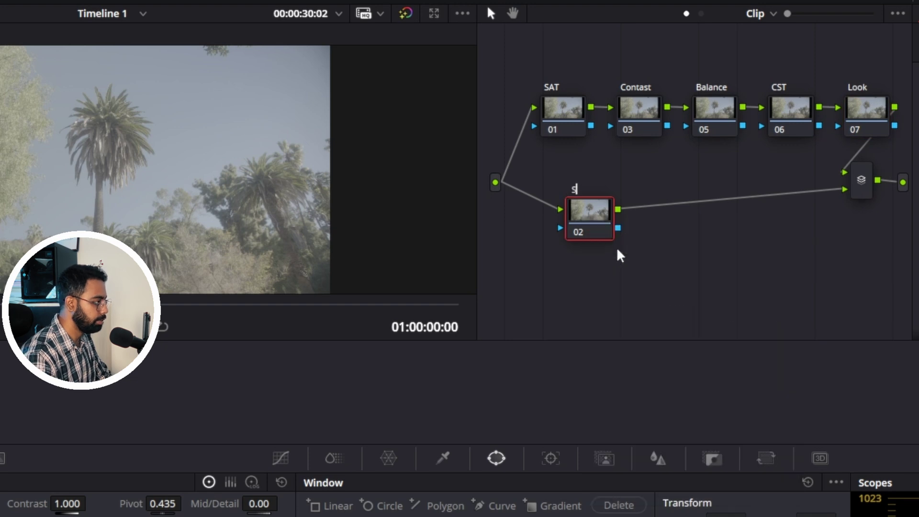
text(SEC)
key(Return)
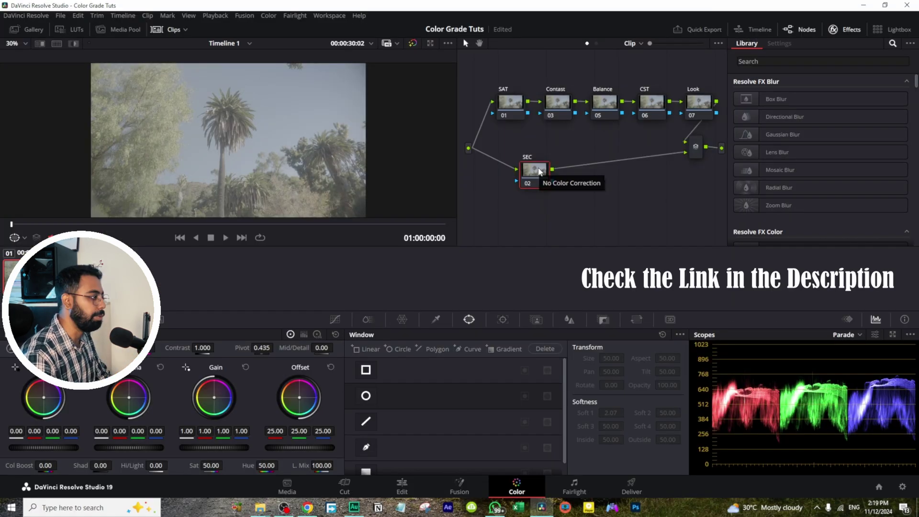
drag(533, 177, 538, 177)
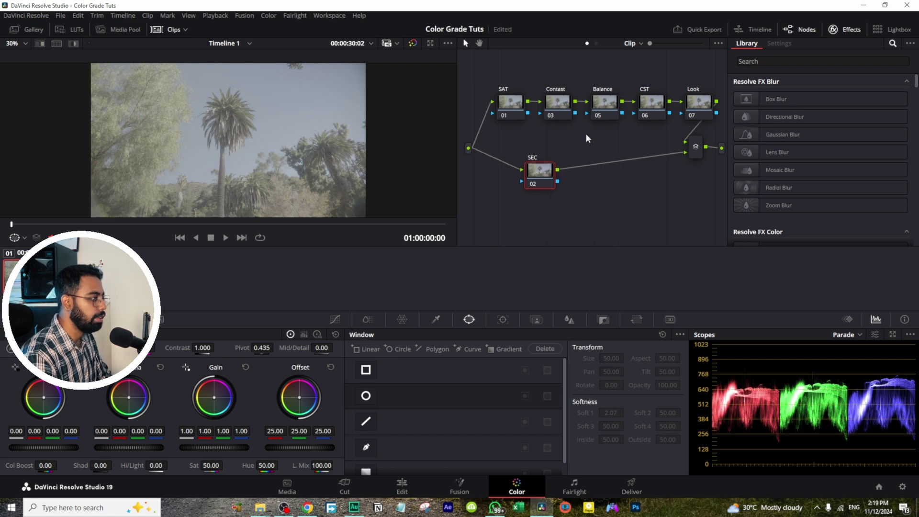
- Apply the Color Space Transform effect to the CST node
click(660, 105)
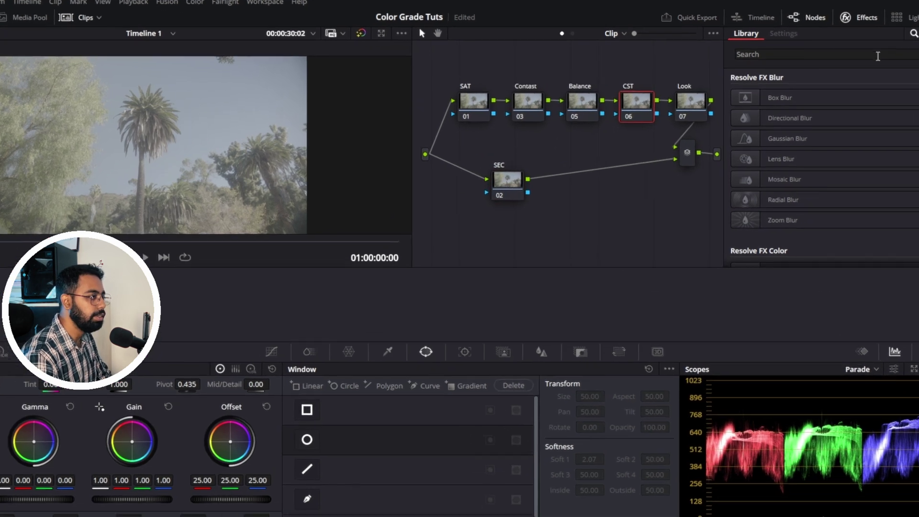
click(859, 63)
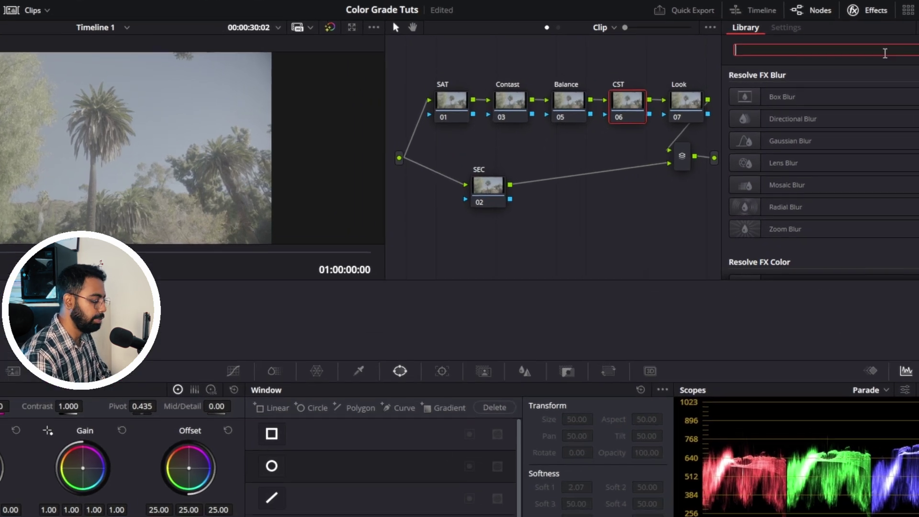
text(color)
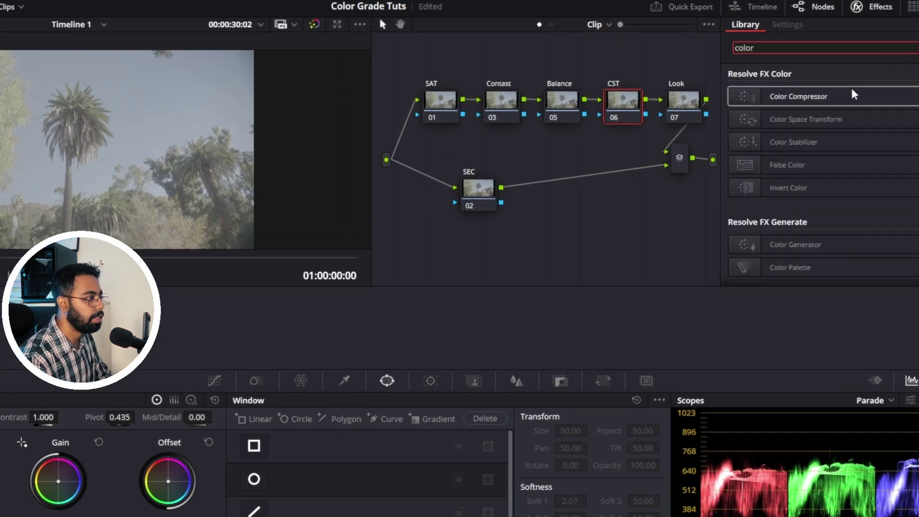
drag(808, 119, 629, 102)
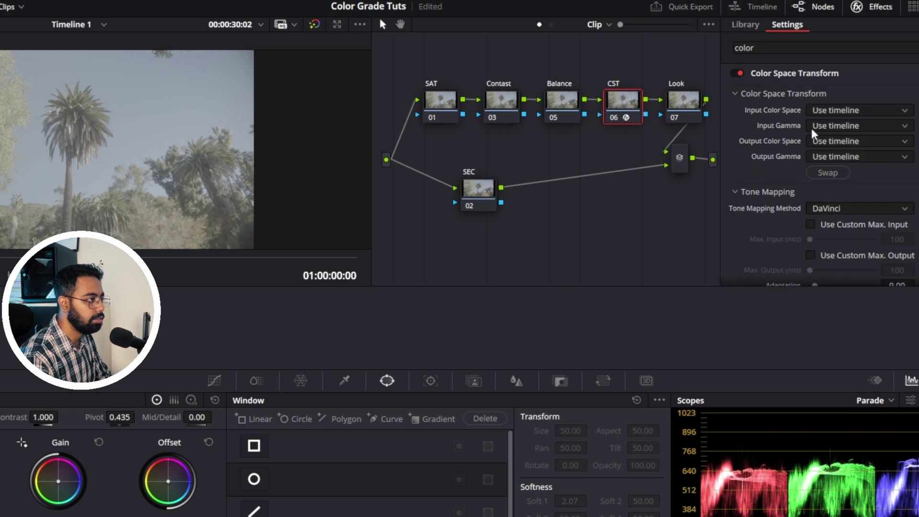
- Set the input colour space to Sony S-Gamut3.Cine and input gamma to Sony S-Log3
click(835, 108)
scroll(855, 177, down, 3)
scroll(856, 181, down, 2)
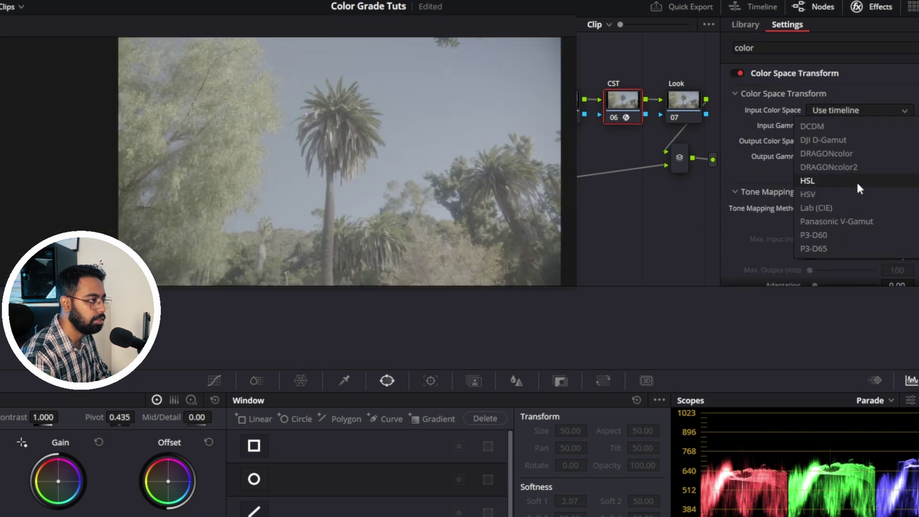
scroll(857, 181, up, 4)
scroll(856, 182, down, 8)
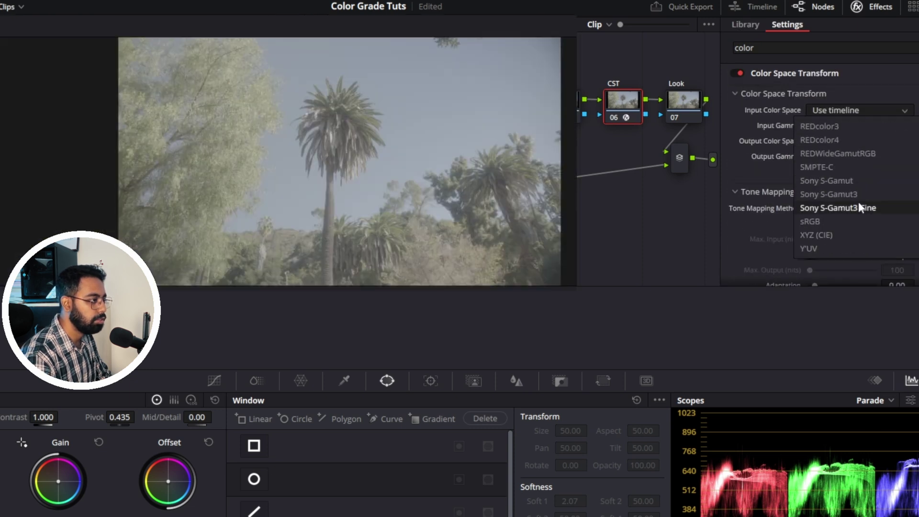
click(867, 207)
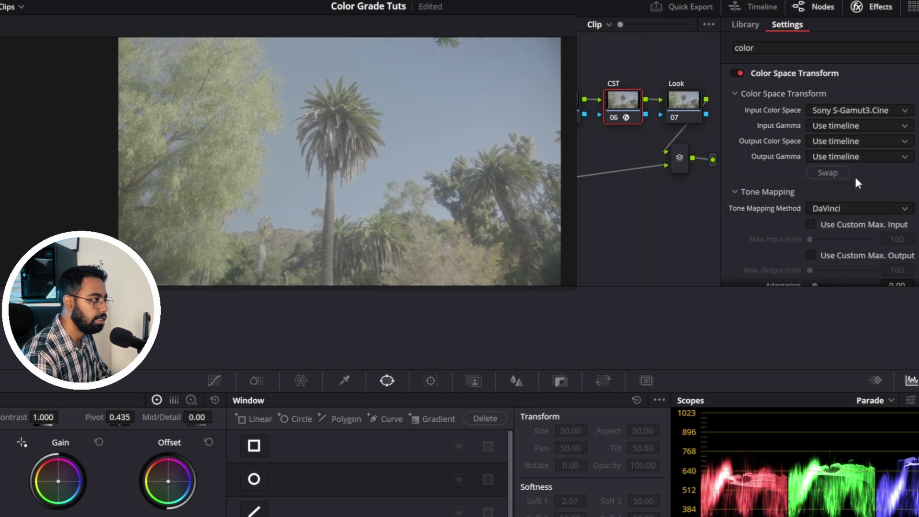
click(840, 124)
scroll(844, 171, down, 6)
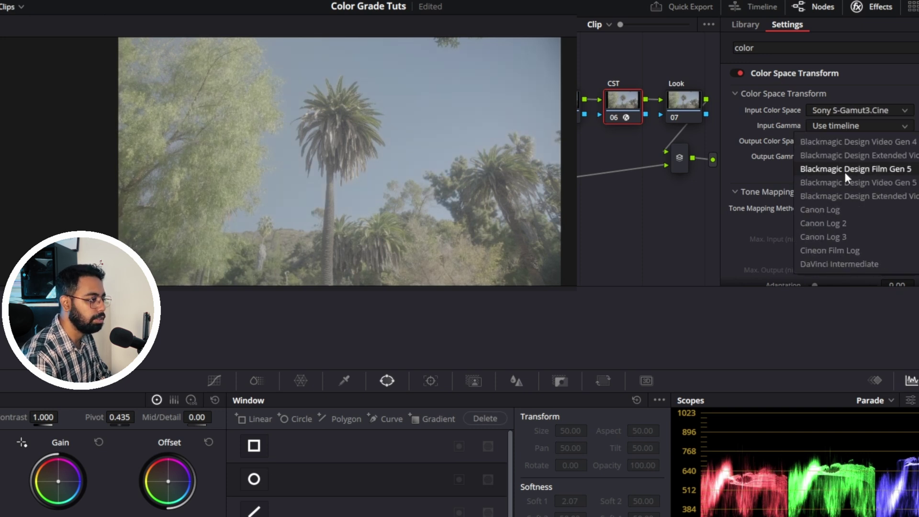
scroll(857, 207, up, 2)
scroll(857, 208, down, 7)
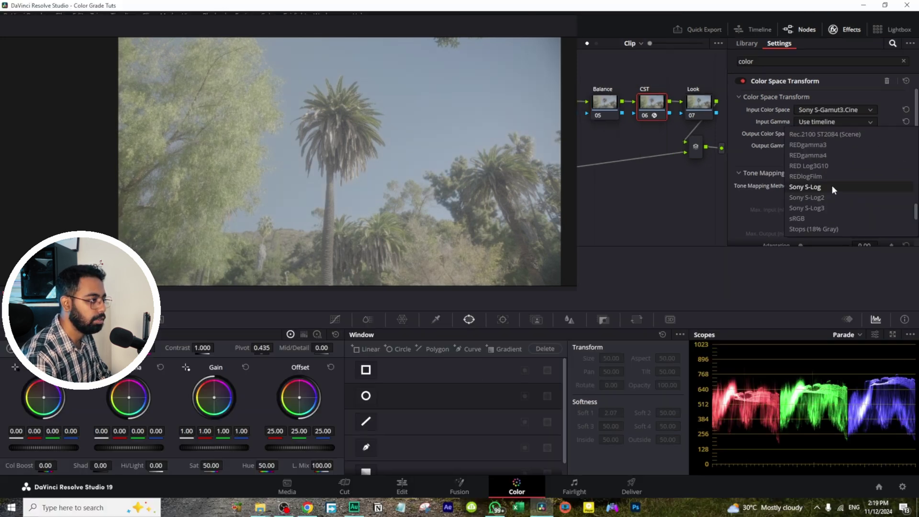
click(831, 208)
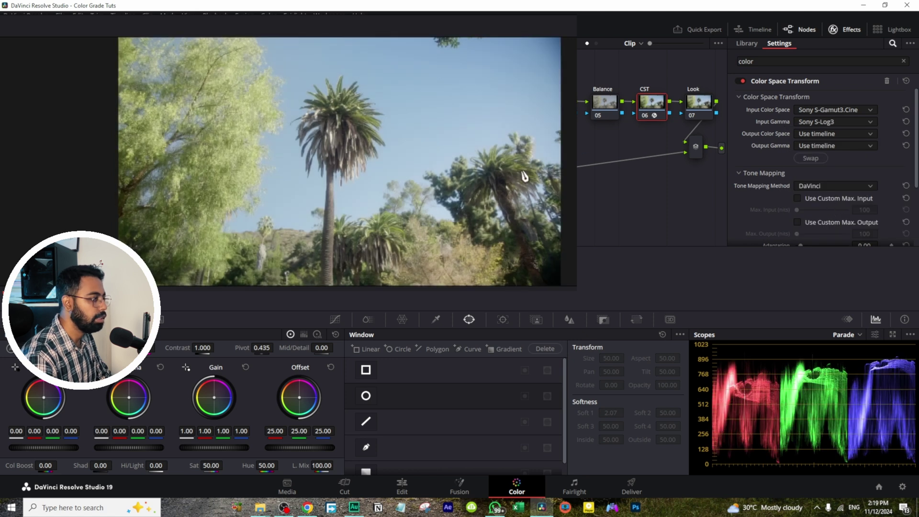
- Set the output colour space to Rec.709, then check Project Settings and cancel without changes
click(806, 135)
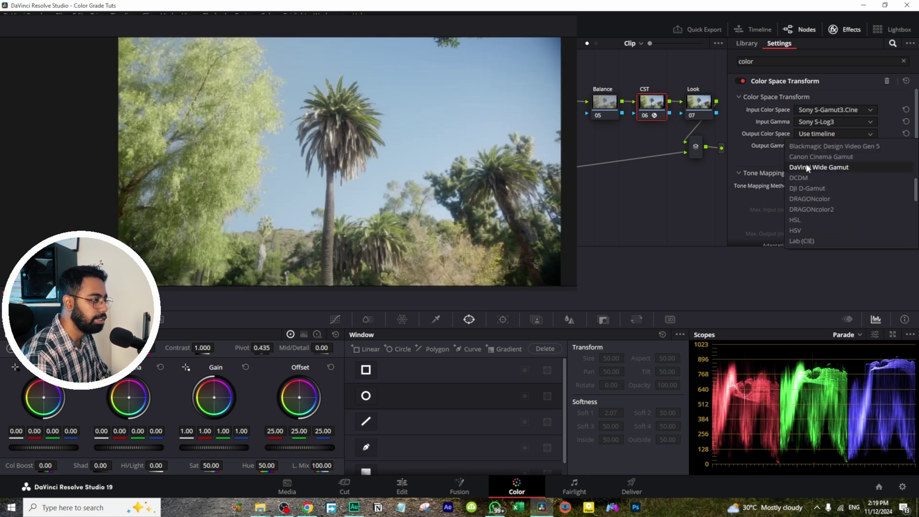
scroll(814, 186, up, 2)
click(811, 193)
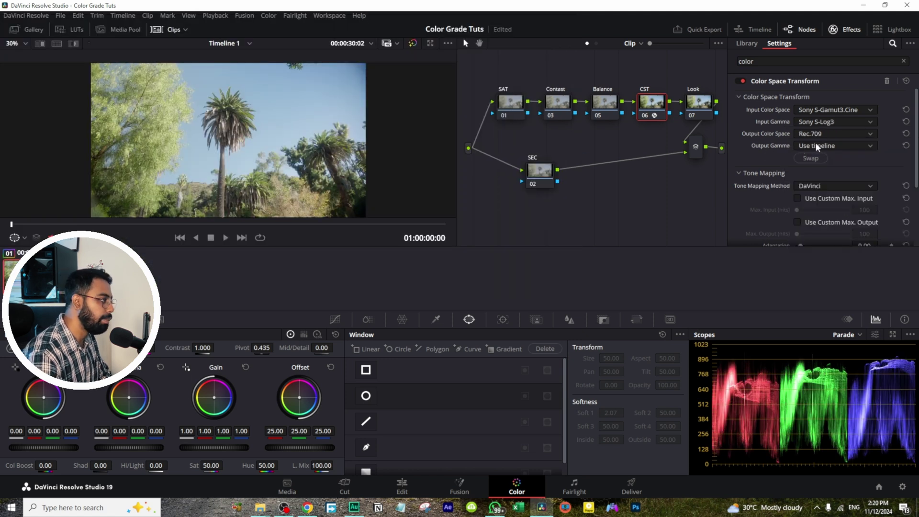
click(902, 487)
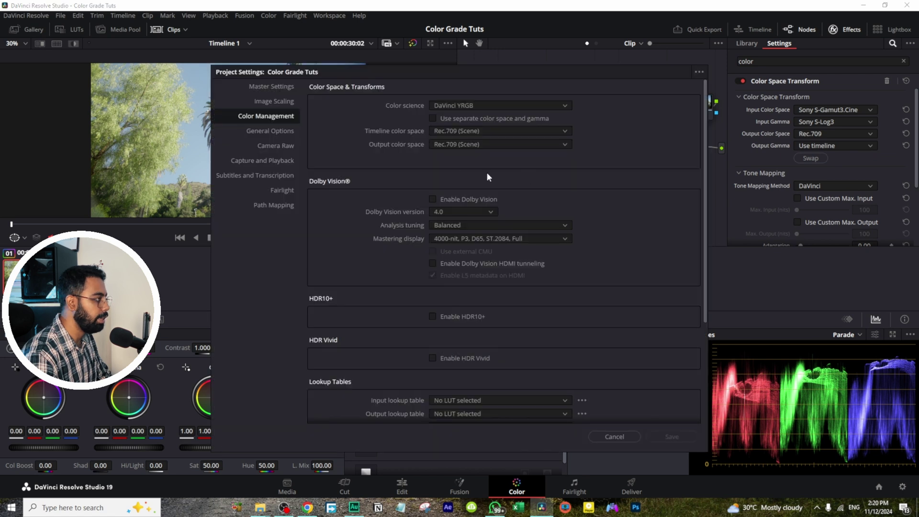
click(615, 437)
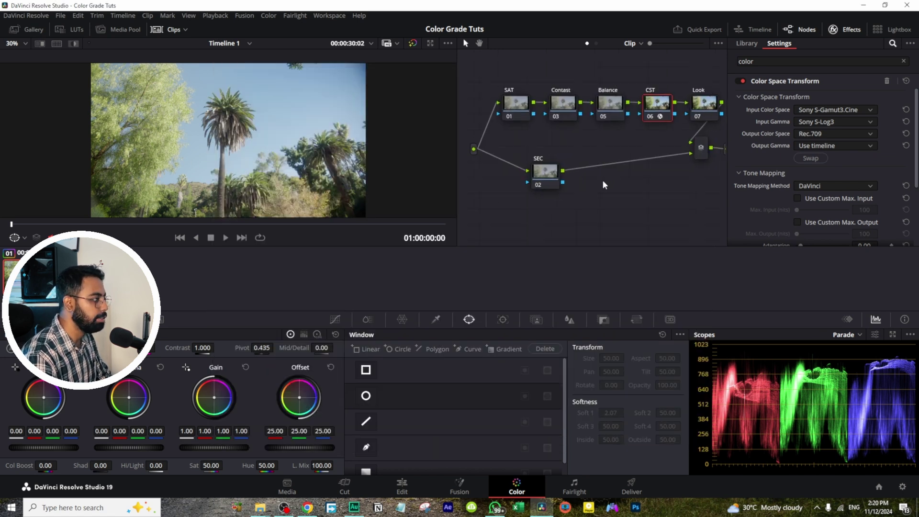
- On the Balance node, lower Offset red to 24.52 and green to 23.96
click(611, 111)
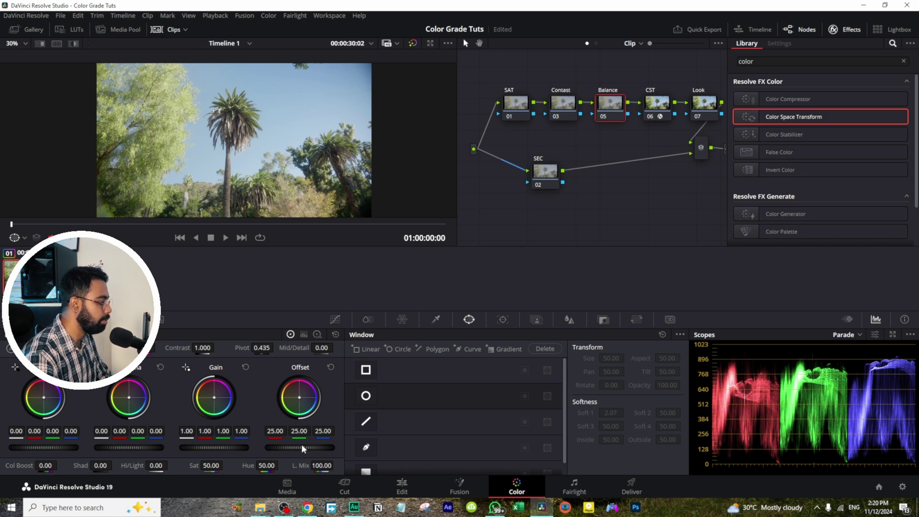
drag(279, 434, 275, 434)
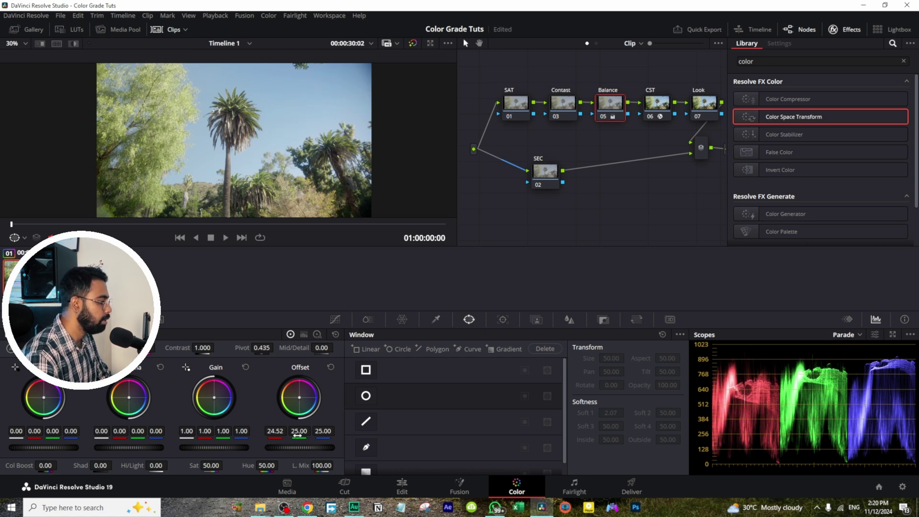
drag(224, 457, 220, 457)
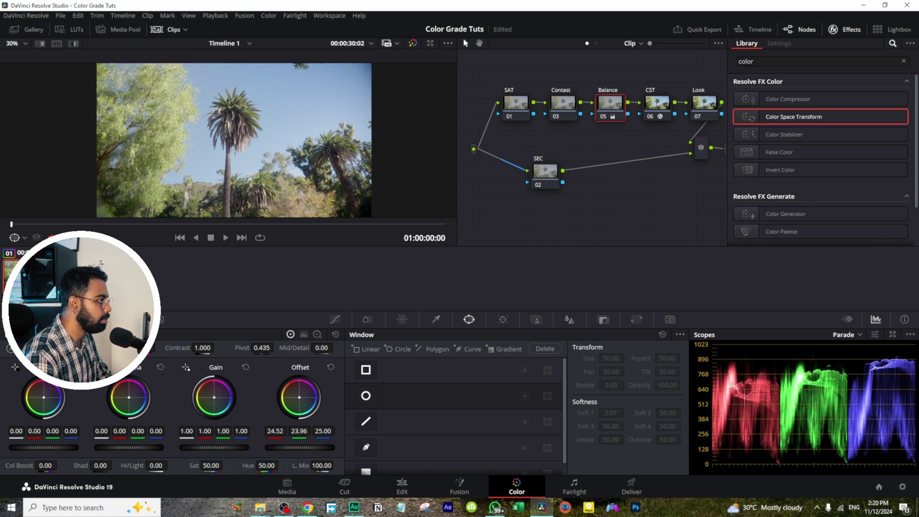
- On the Contast node, set Contrast to 1.238 and Hi/Light to -11.50
click(562, 111)
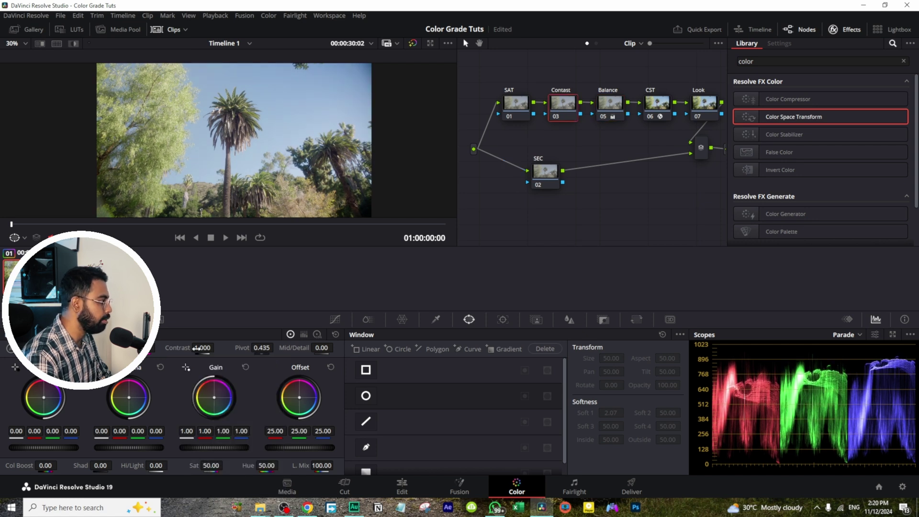
drag(196, 348, 228, 347)
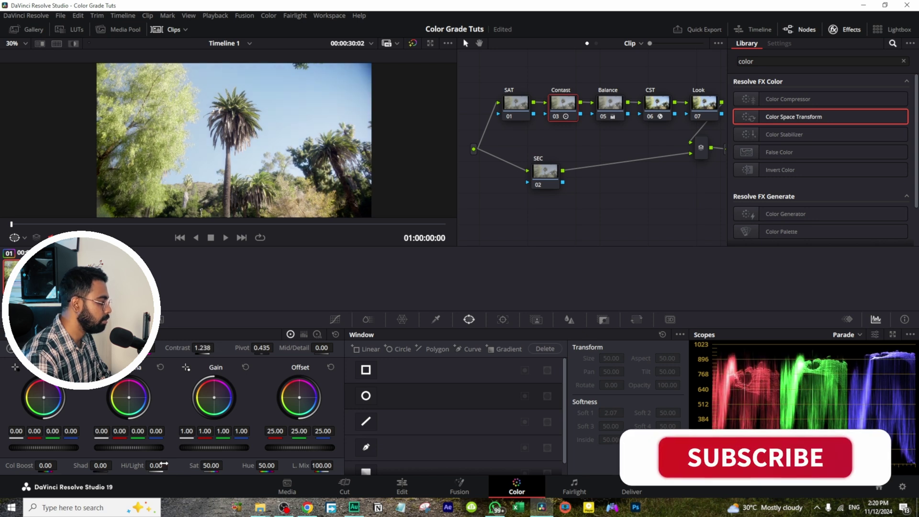
drag(163, 464, 147, 465)
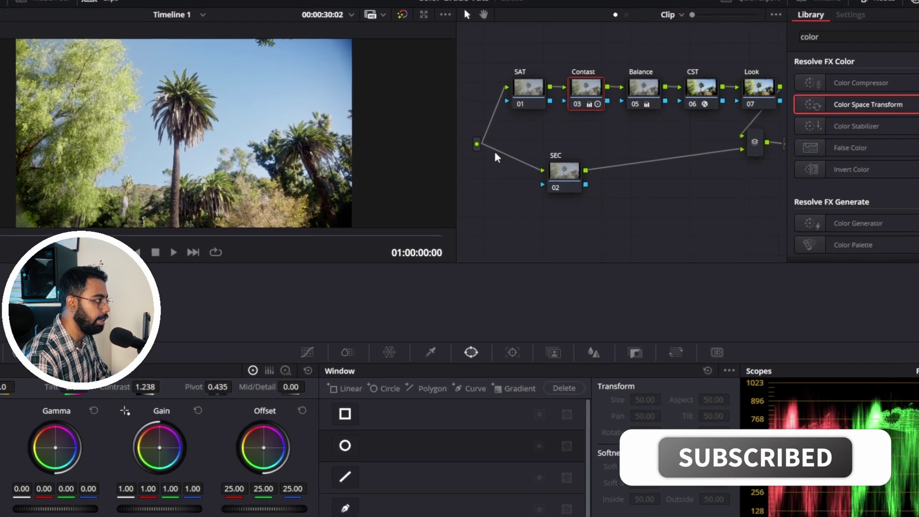
- Switch the SAT node's colour space to HSB
click(511, 106)
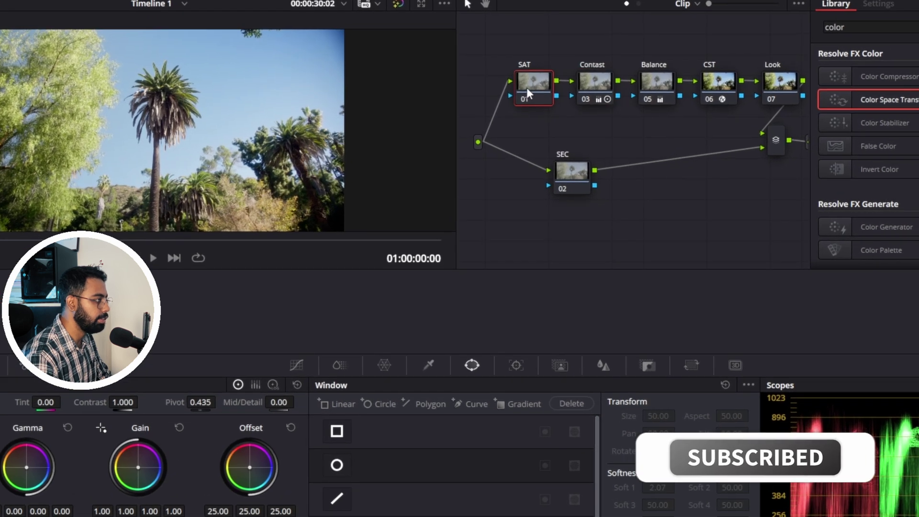
right_click(527, 87)
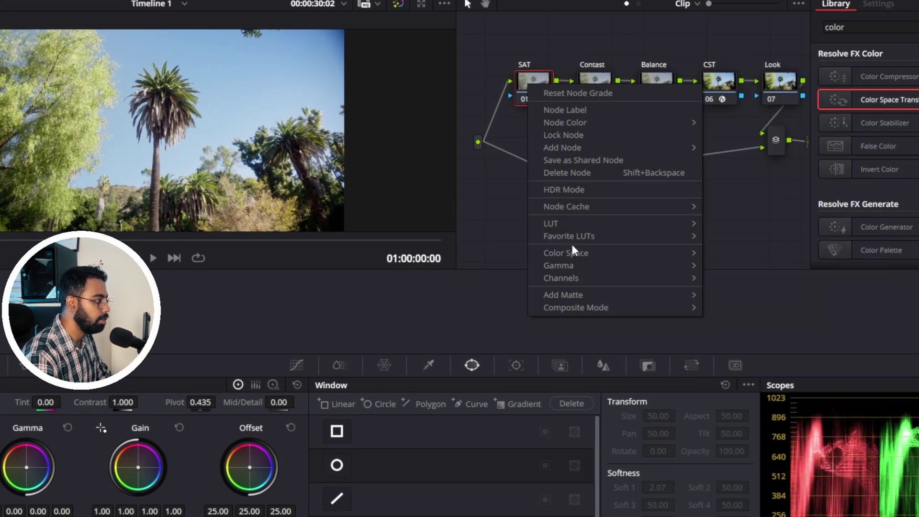
mouse_move(572, 250)
click(730, 377)
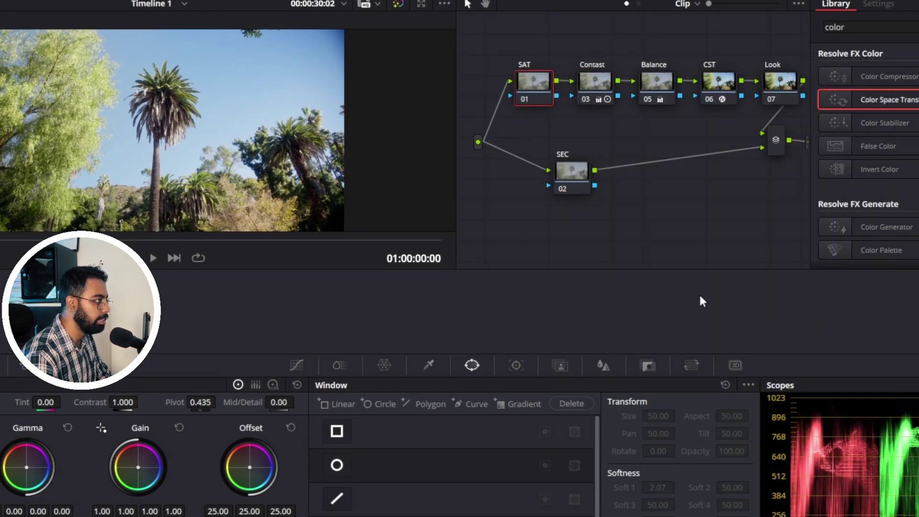
- Disable Channels 1 and 3 on the SAT node and raise its lift to 0.02
right_click(527, 88)
mouse_move(573, 280)
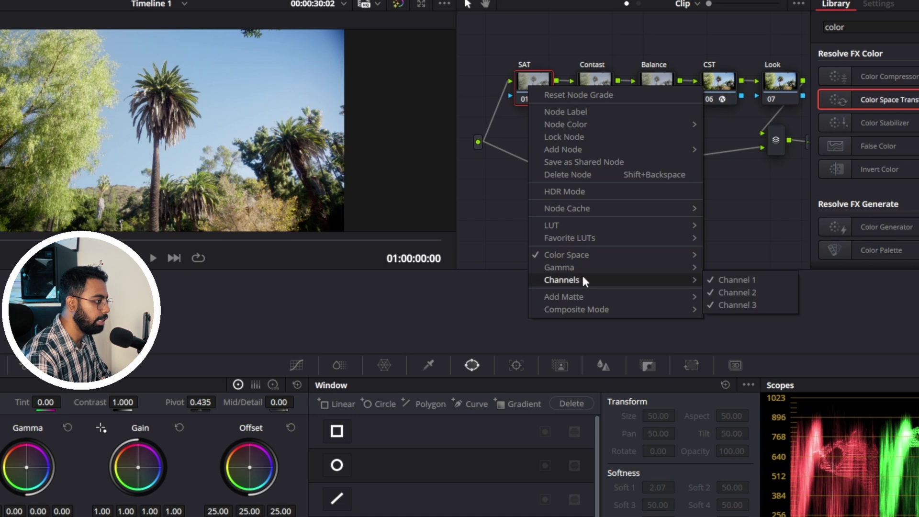
click(726, 278)
right_click(527, 87)
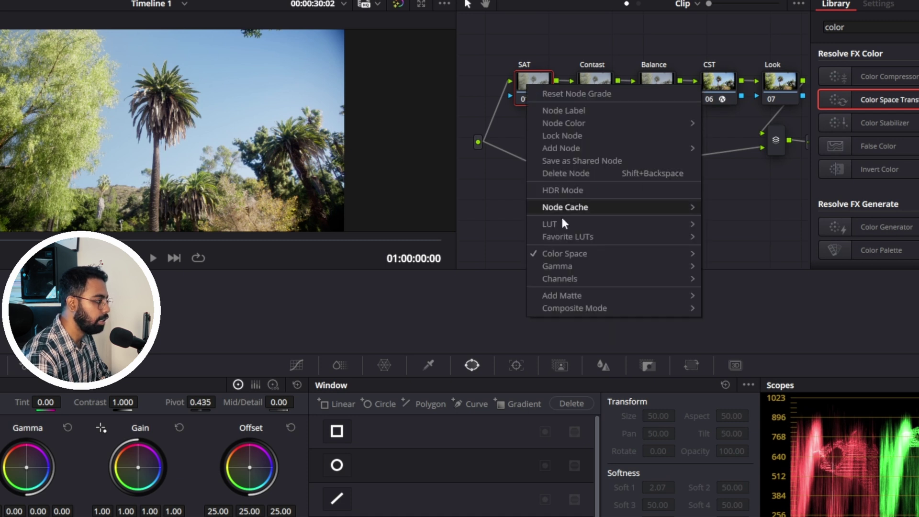
mouse_move(567, 277)
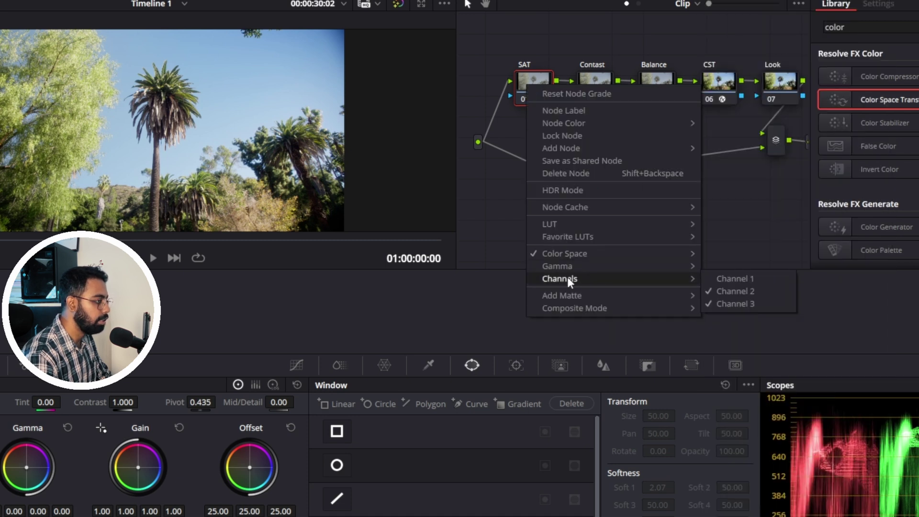
click(720, 304)
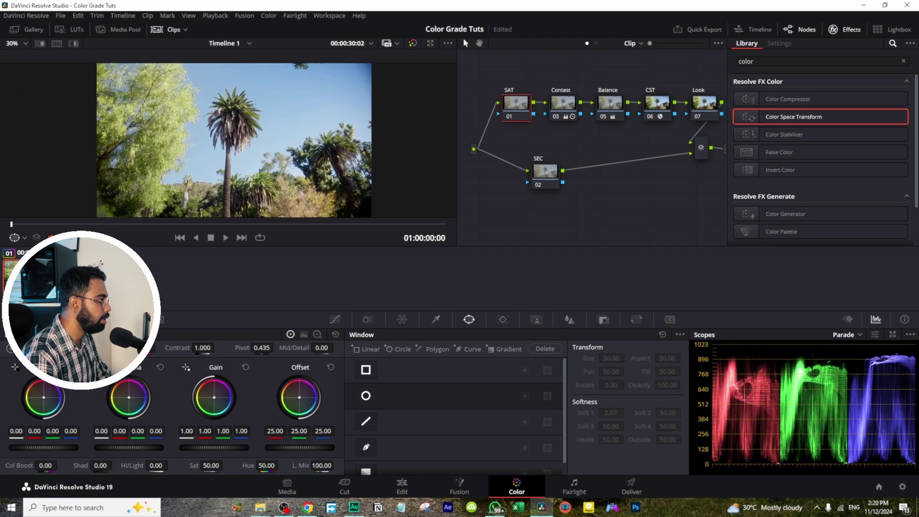
drag(129, 447, 137, 447)
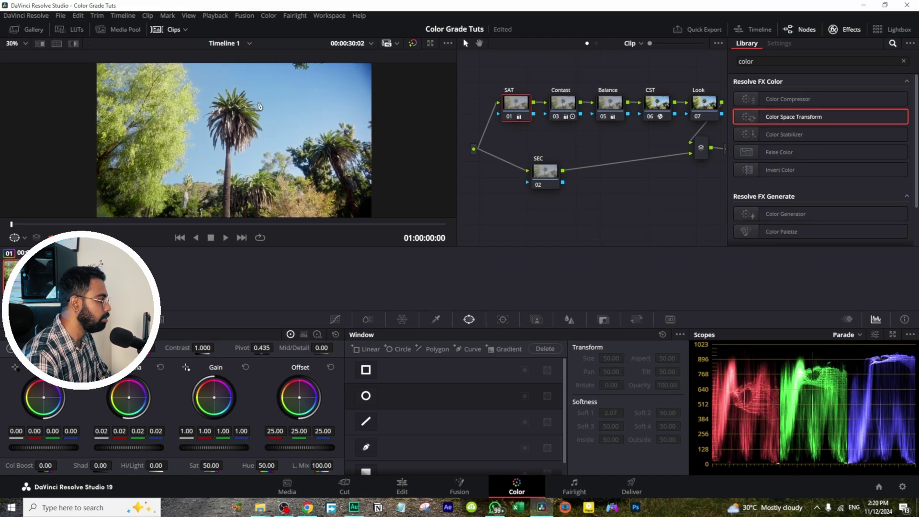
- Search the effects library for 'deh' and apply Dehancer Pro to the Look node
click(704, 102)
double_click(746, 61)
text(dehn)
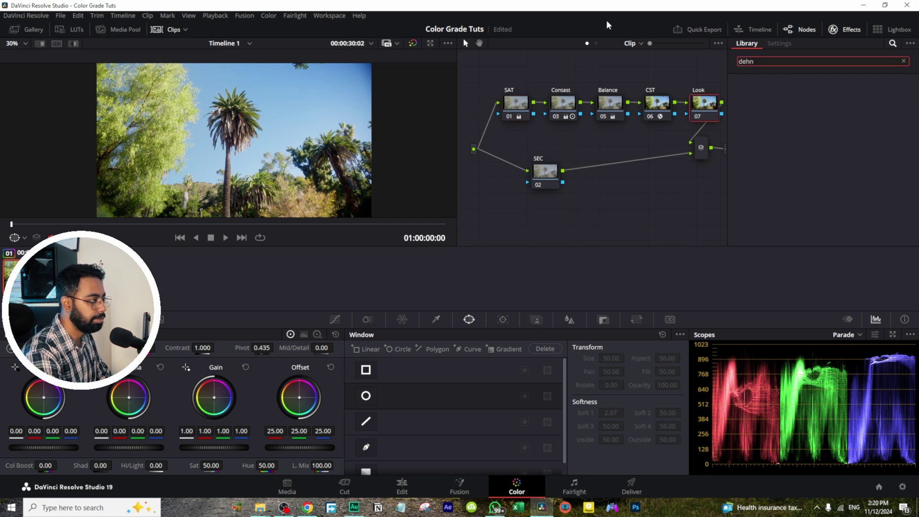
key(BackSpace)
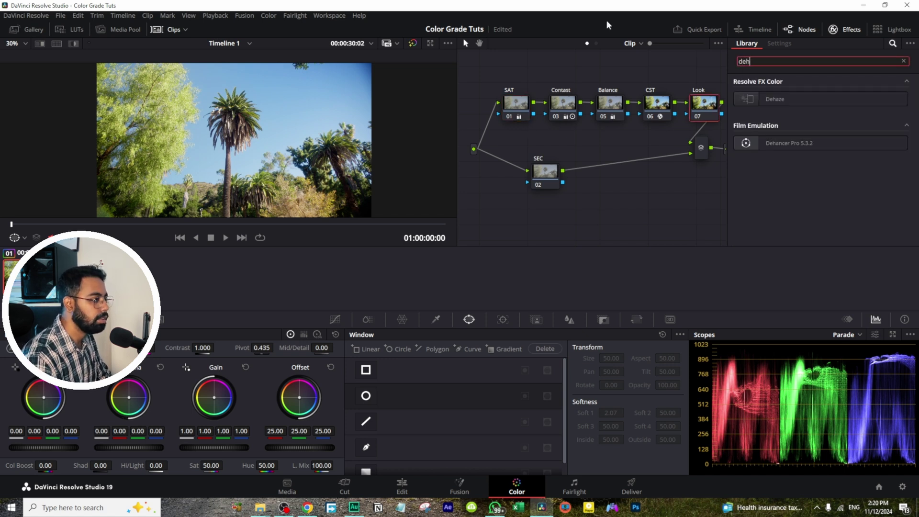
drag(796, 143, 695, 96)
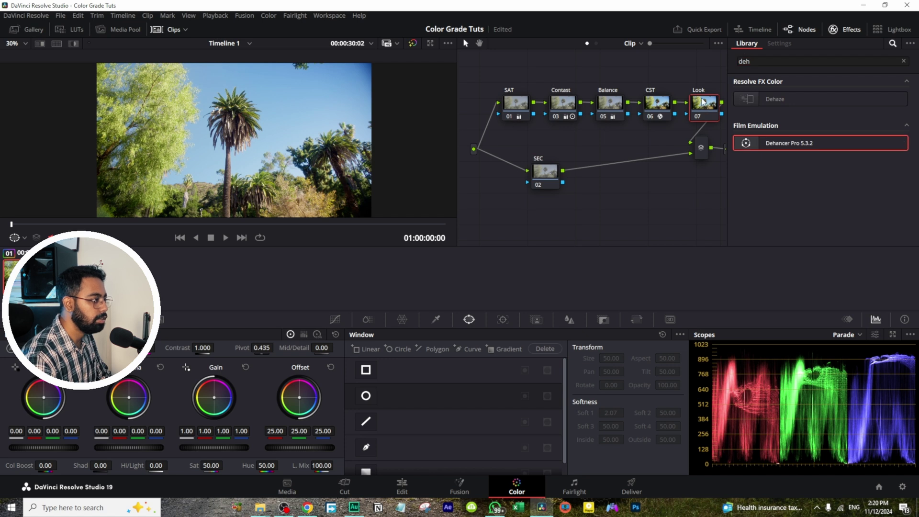
- Choose Fujicolor Natura 1600 film and Kodak Endura Glossy Paper print, tonal contrast -13.3, exposure -0.192
click(835, 176)
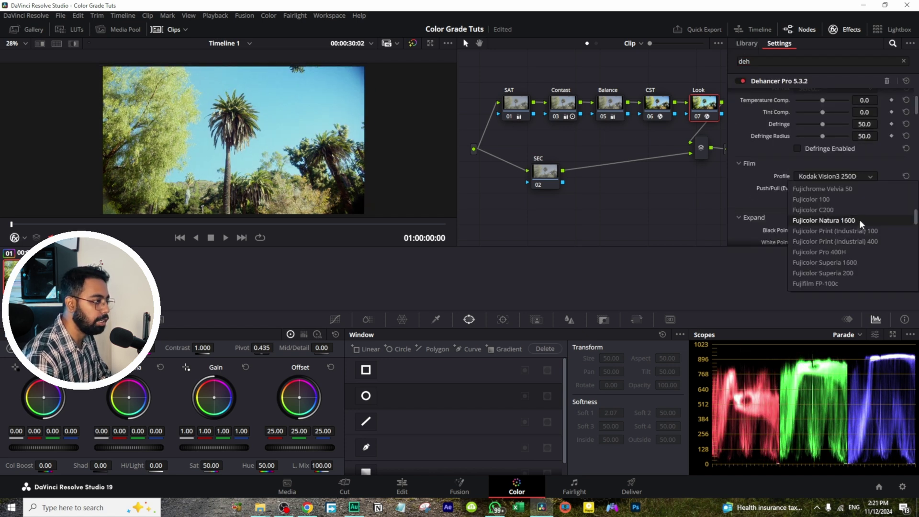
click(859, 219)
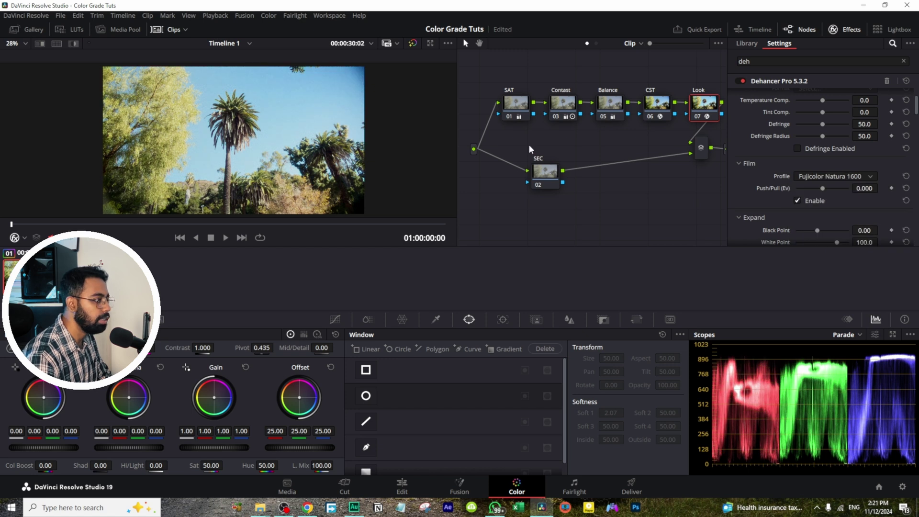
scroll(812, 158, down, 2)
click(812, 152)
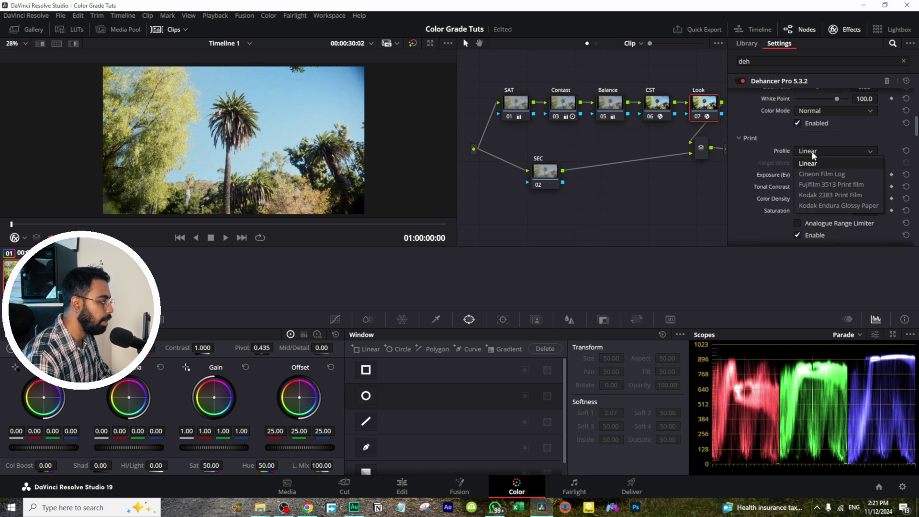
click(833, 207)
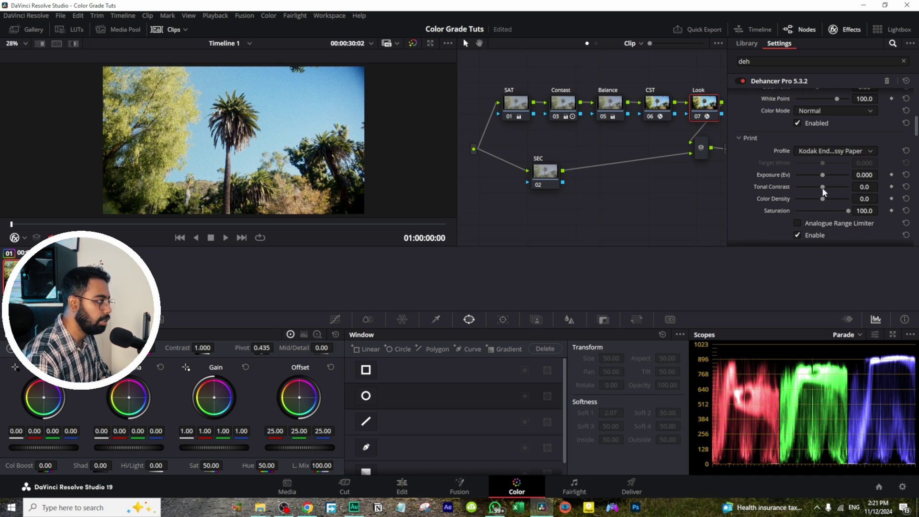
drag(823, 189, 815, 189)
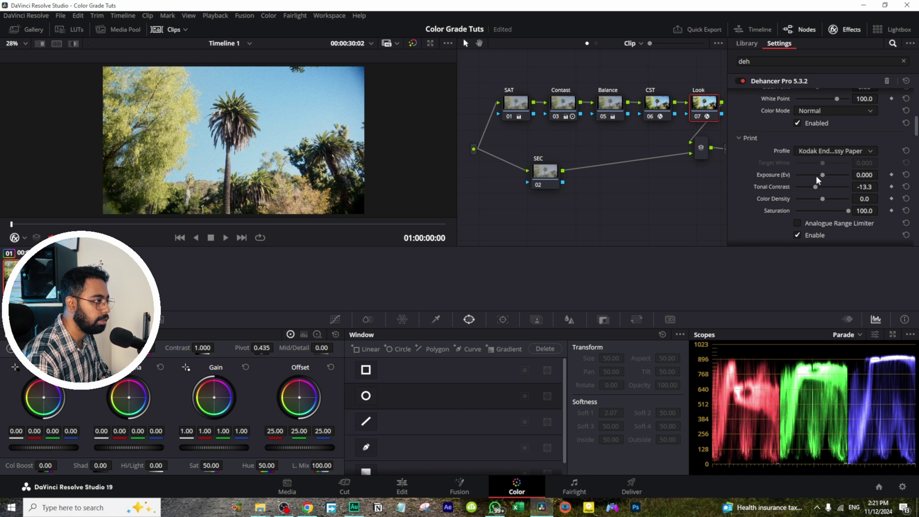
drag(823, 174, 820, 175)
- Enable Dehancer's Halation (impact 80) and Bloom (impact 60) on the Look node
scroll(790, 180, down, 5)
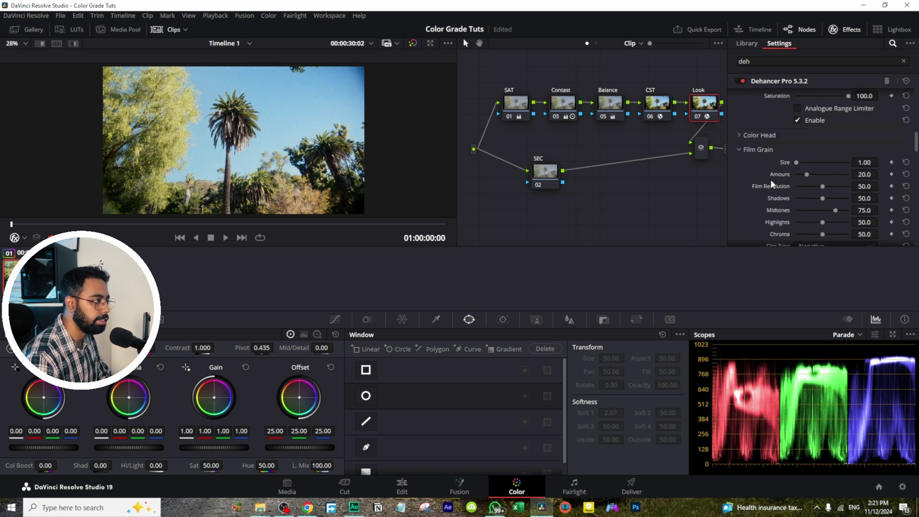
scroll(765, 167, down, 2)
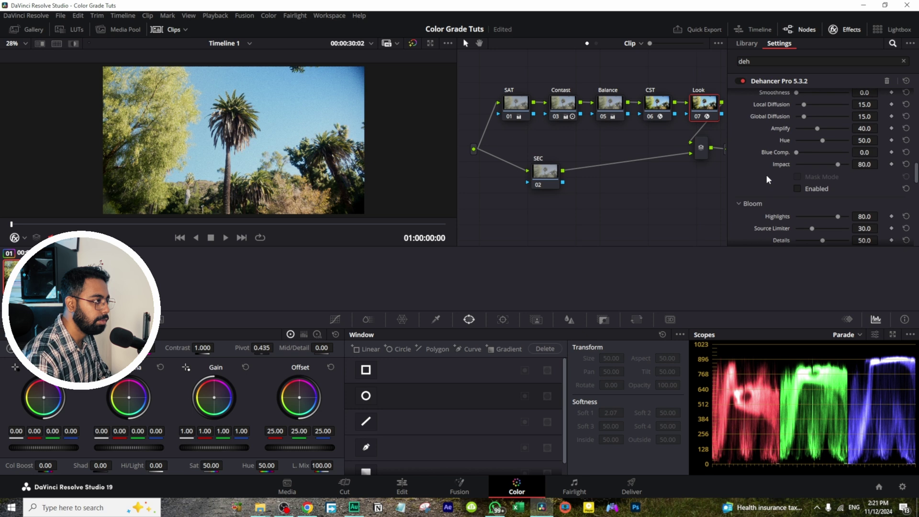
click(798, 188)
scroll(194, 154, up, 5)
scroll(248, 125, up, 6)
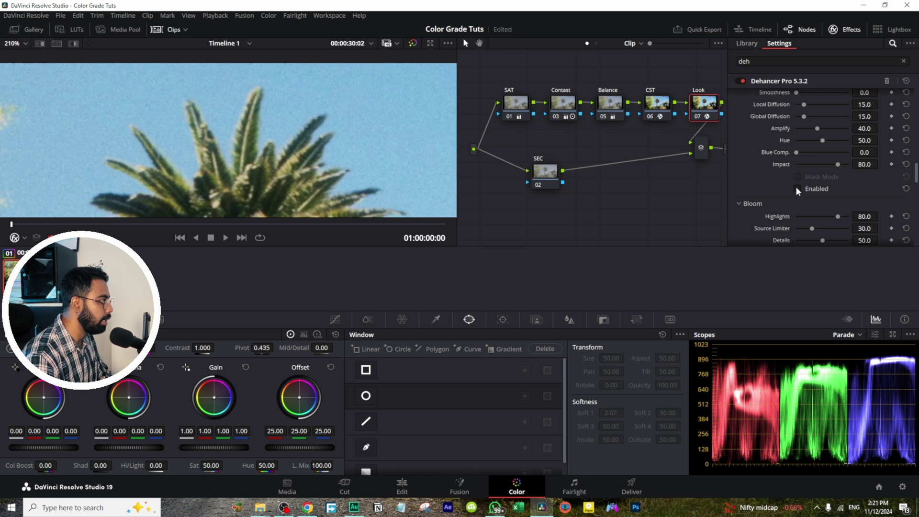
scroll(787, 188, down, 5)
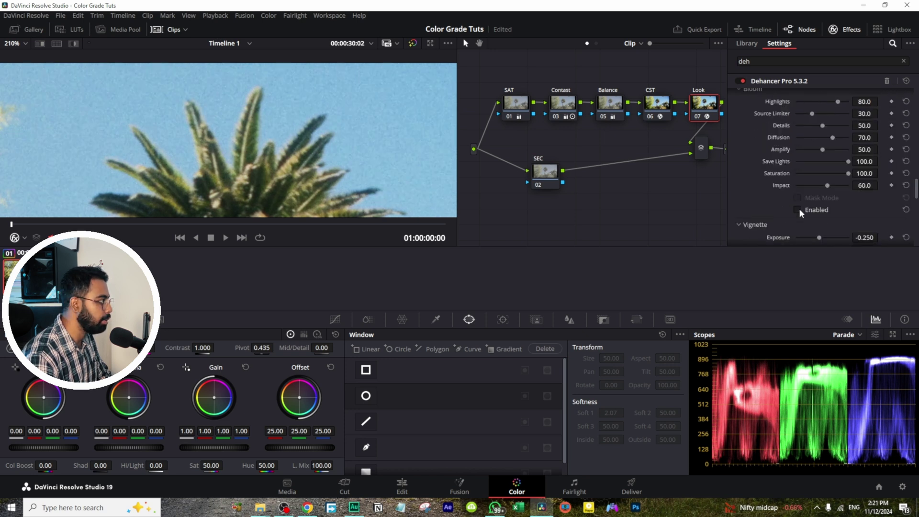
click(797, 210)
scroll(348, 118, down, 5)
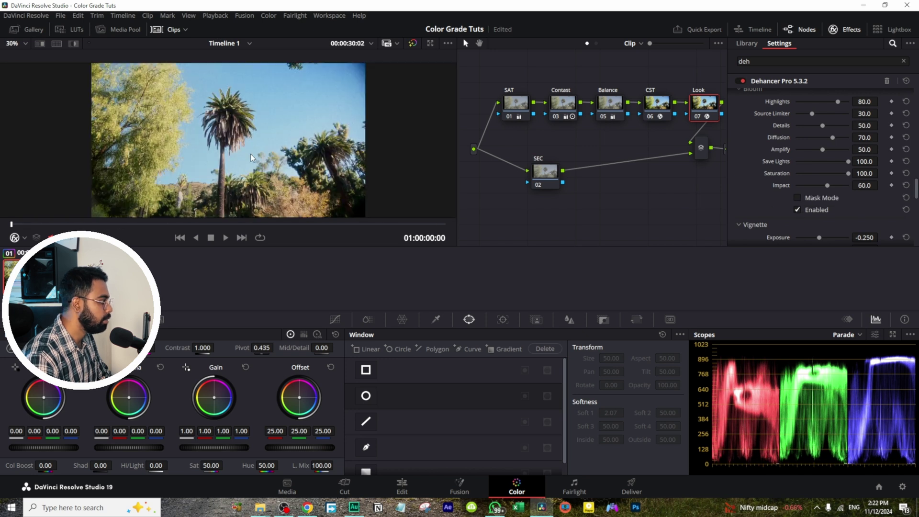
- Inspect the Contast and Balance nodes, then select the SEC node
click(562, 103)
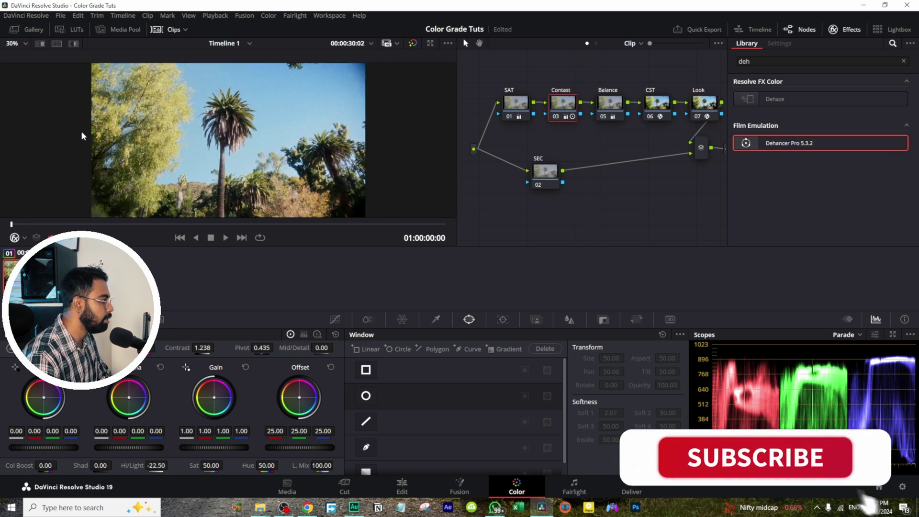
click(607, 105)
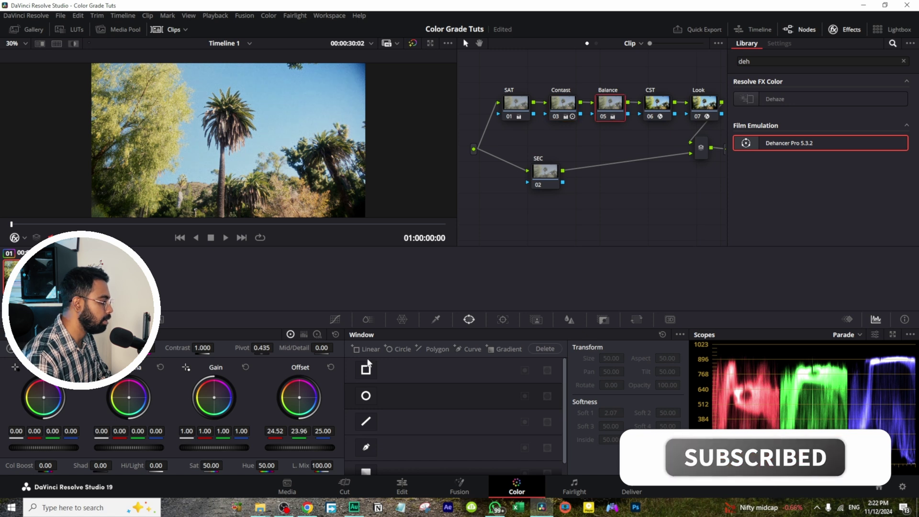
click(545, 172)
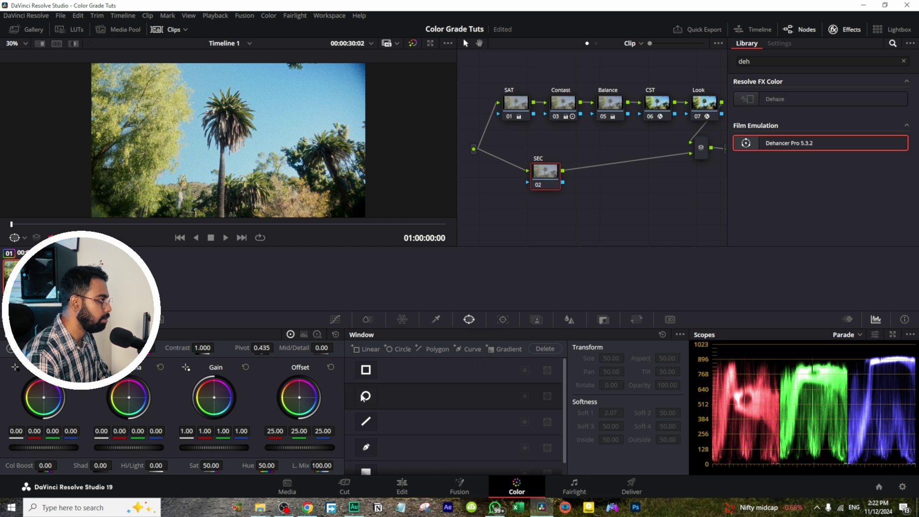
- Place a circular window on the middle palm tree in the SEC node, enlarging and softening it
click(366, 395)
drag(212, 126, 200, 104)
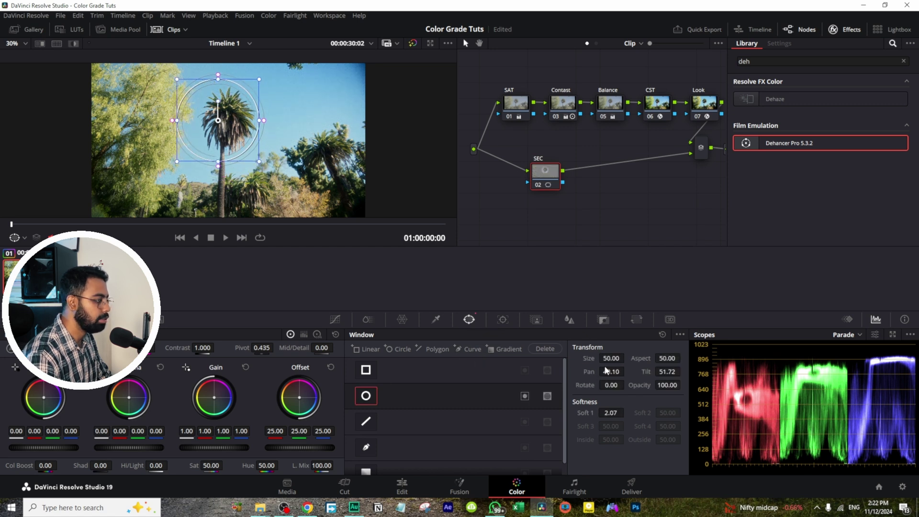
drag(607, 355, 617, 356)
drag(606, 410, 630, 412)
drag(221, 120, 230, 122)
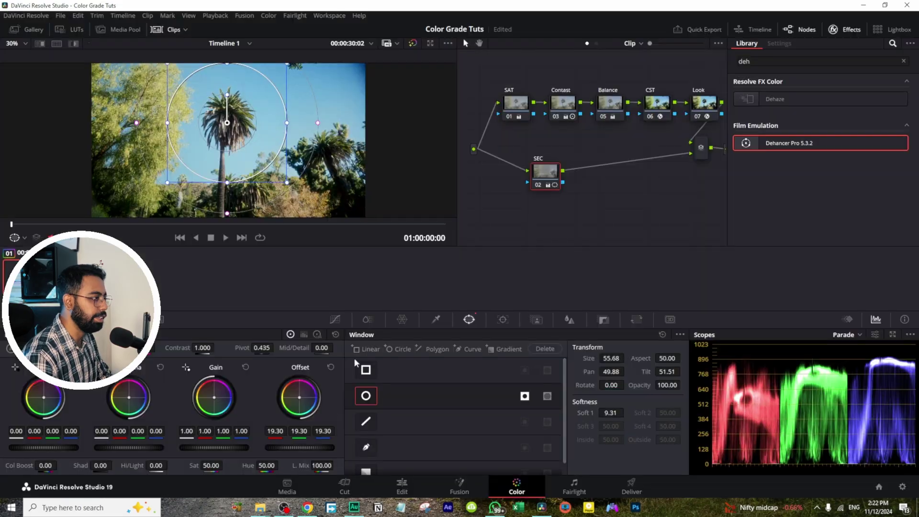
- Turn on Dehancer's vignette on Look node 07 at exposure -0.250, size 50, feather 100
click(693, 103)
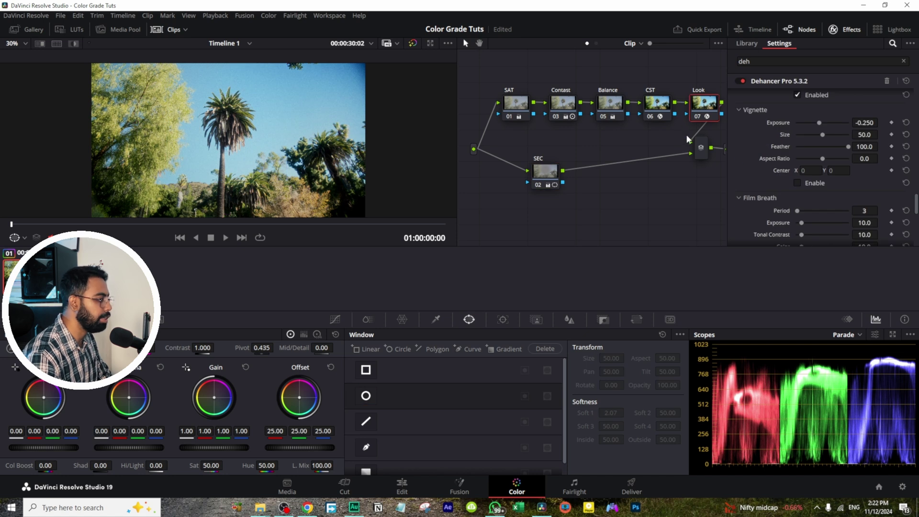
click(797, 183)
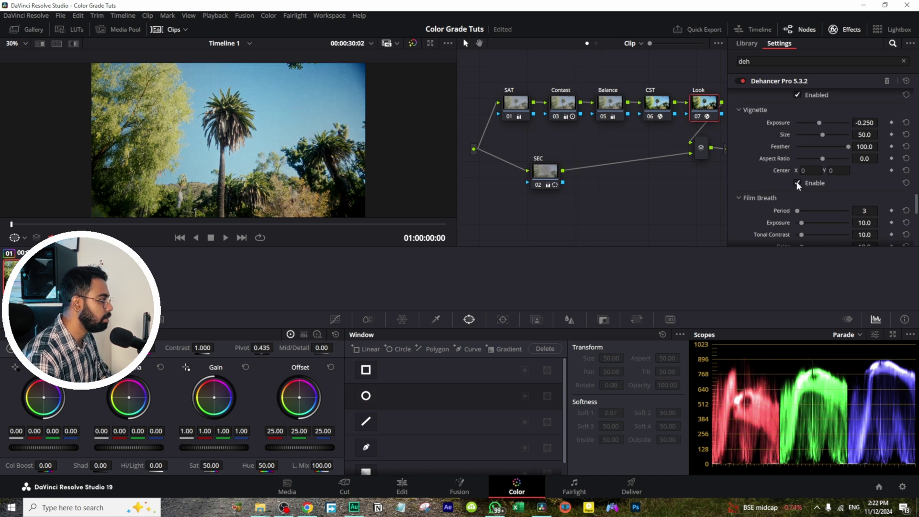
click(544, 181)
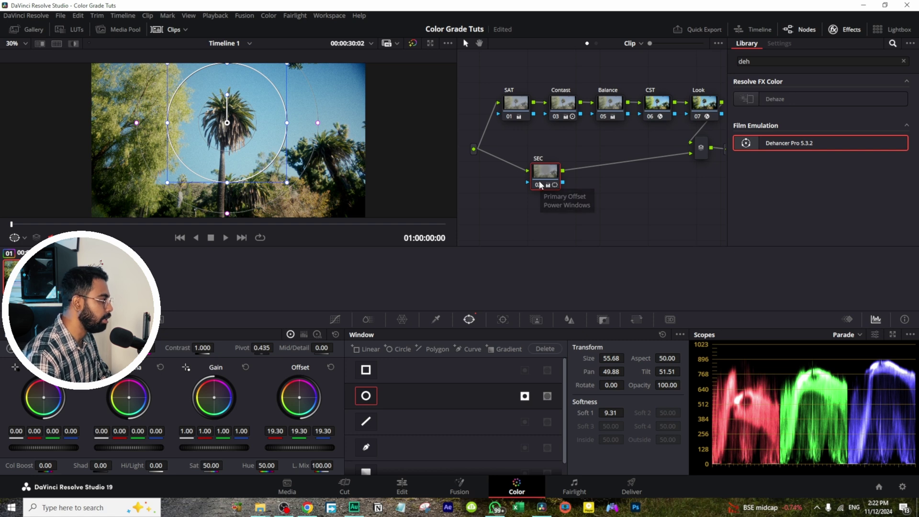